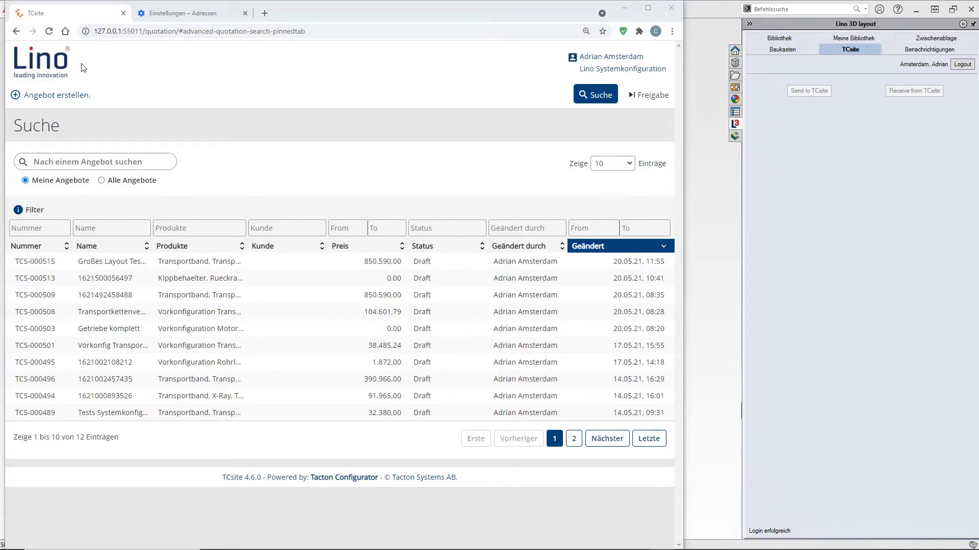
Create a new quotation and title it 'Hazet 18/9'.
click(41, 99)
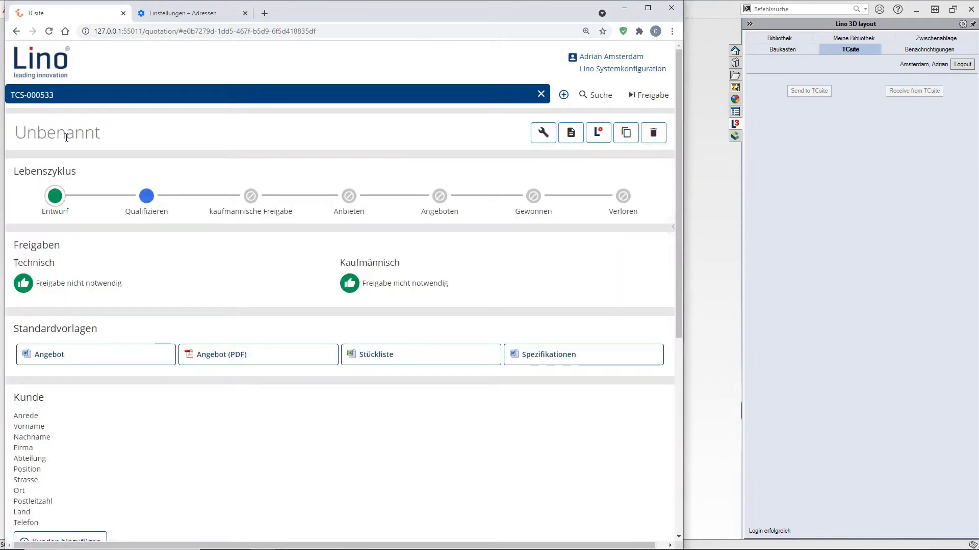
click(68, 136)
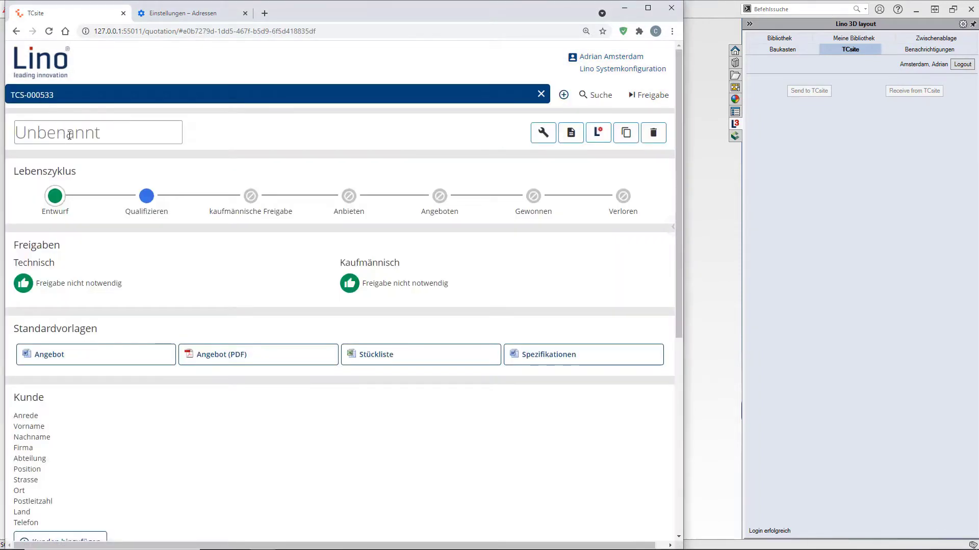
text(Hazet )
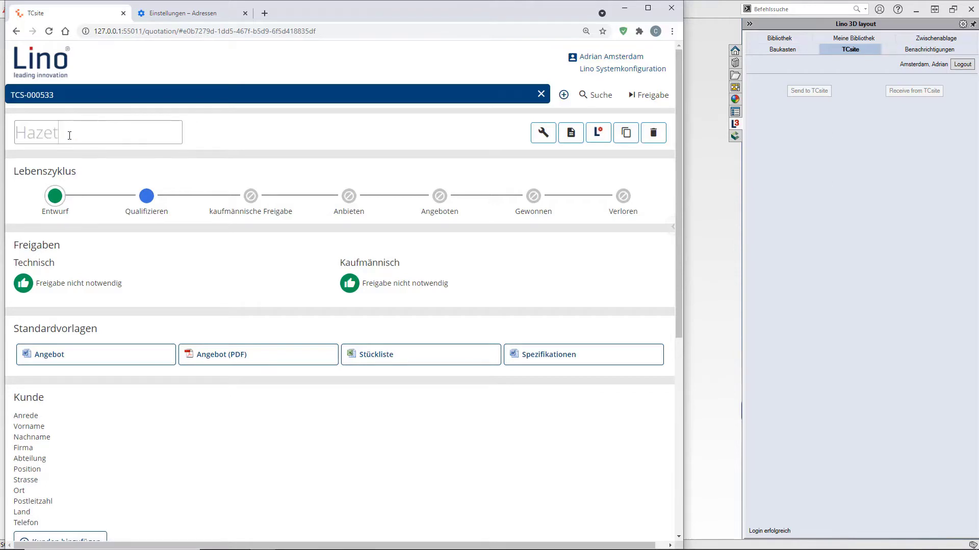
text(18/9)
key(Return)
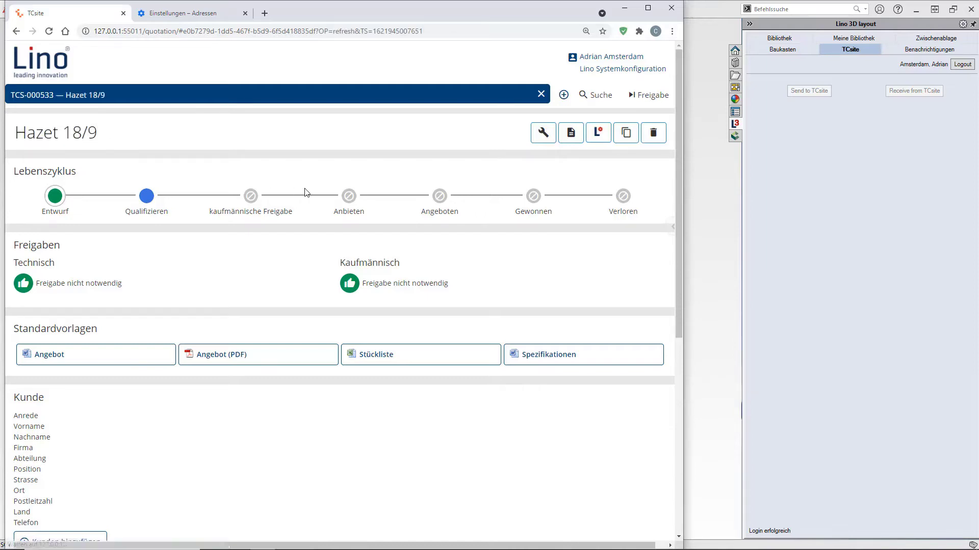
Assign the HAZET-WERK customer contact to the quotation.
scroll(92, 427, down, 3)
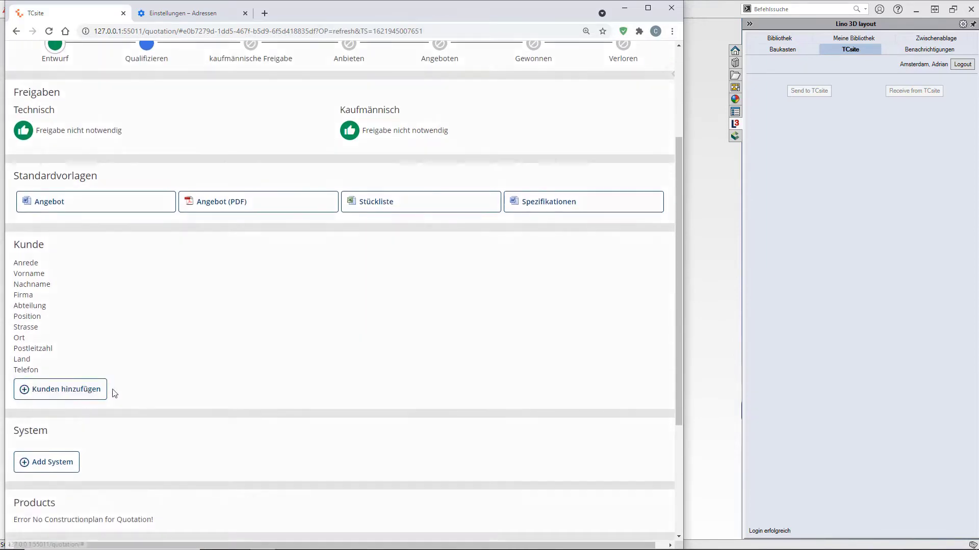
click(87, 389)
click(454, 390)
click(465, 432)
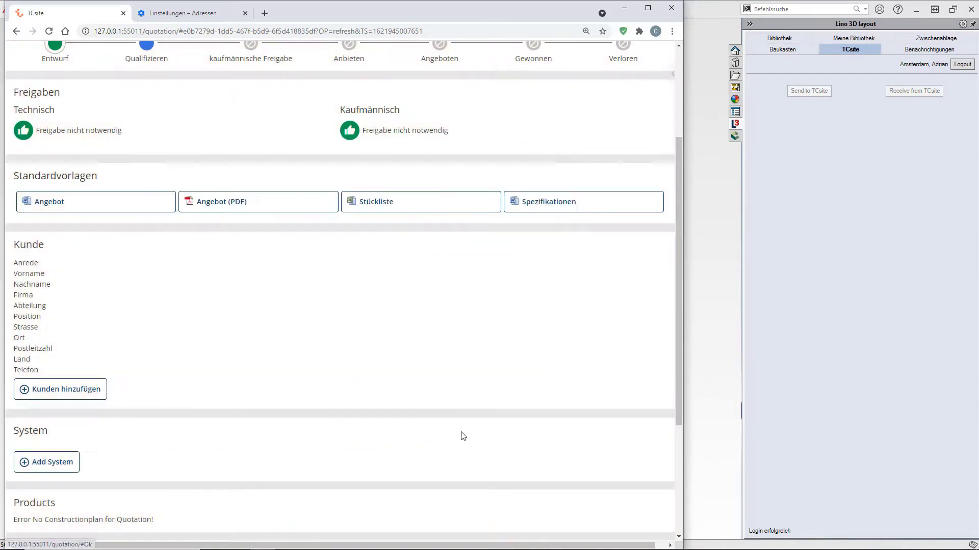
scroll(232, 384, down, 2)
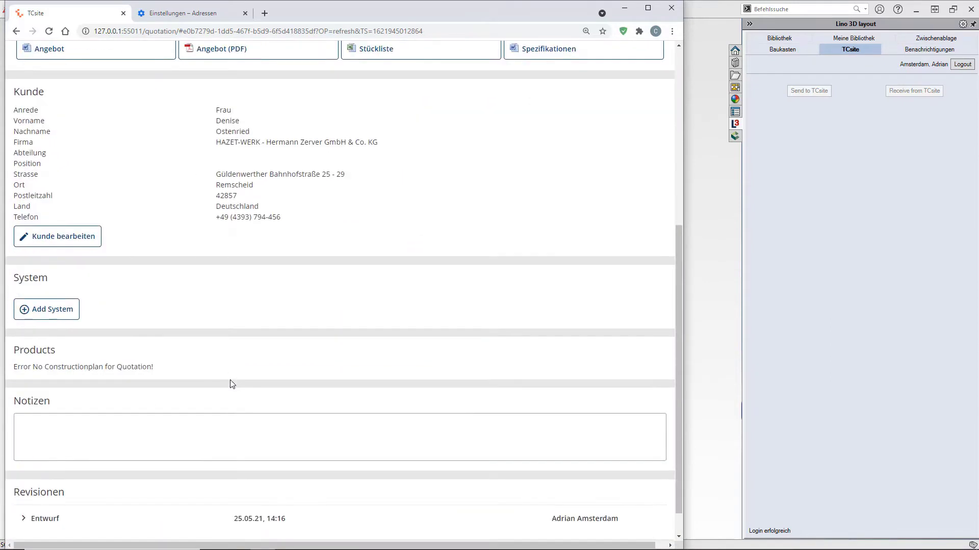
Add the Vorkonfiguration Transportkette system with 10 components.
click(52, 312)
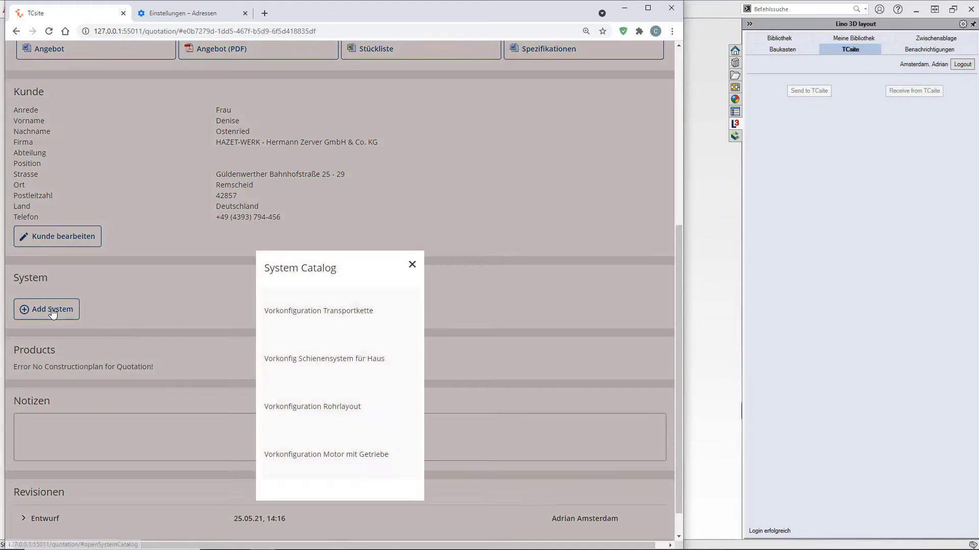
click(334, 316)
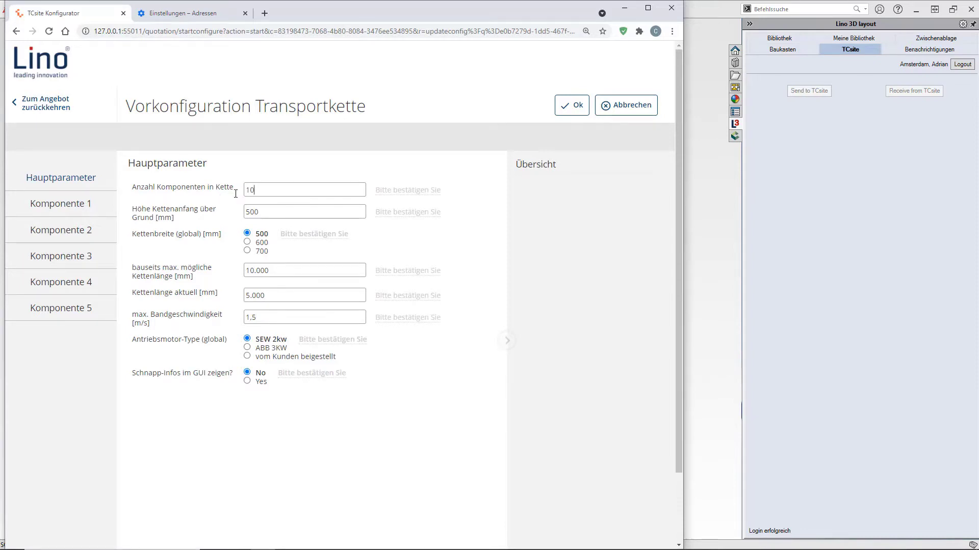
key(Return)
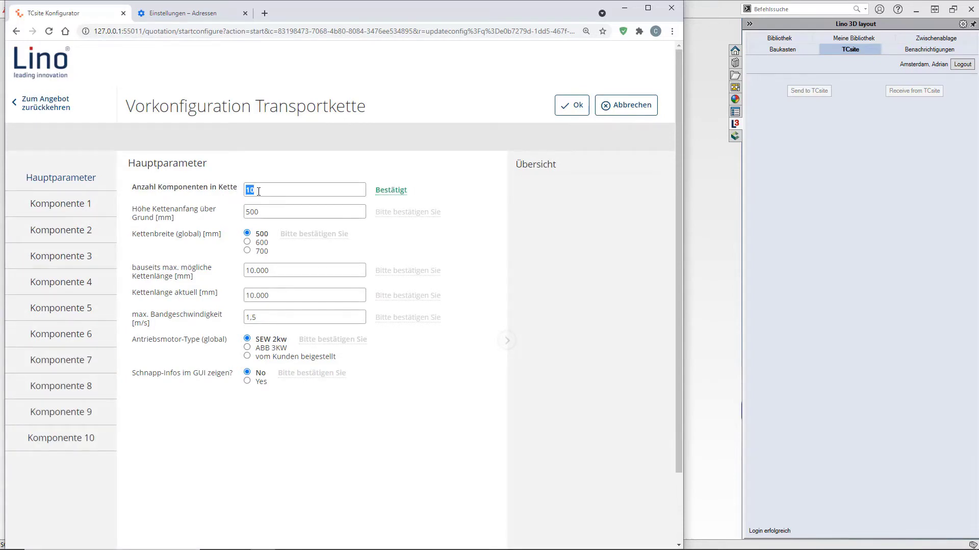
Make component 5 a Packmaschine and component 2 a falling sloped conveyor.
click(81, 312)
click(365, 191)
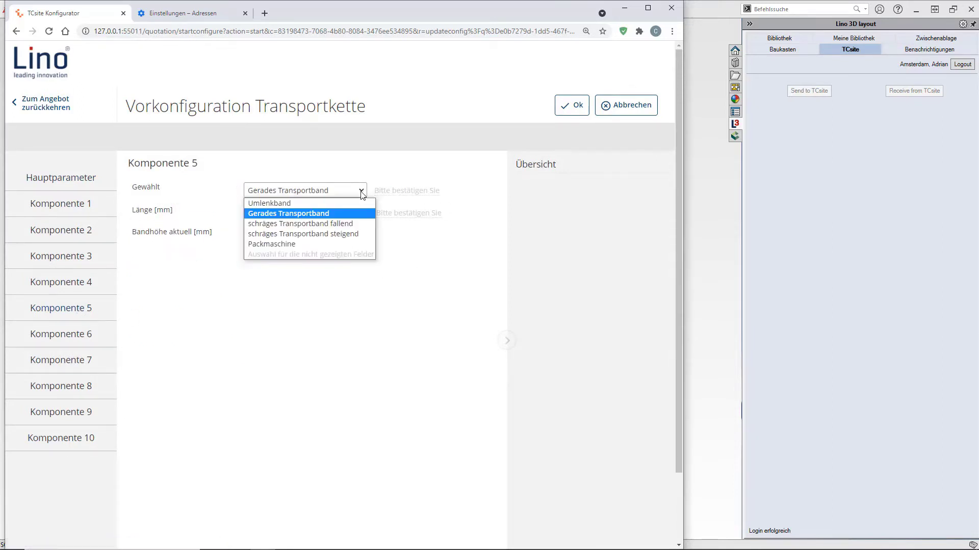
click(290, 244)
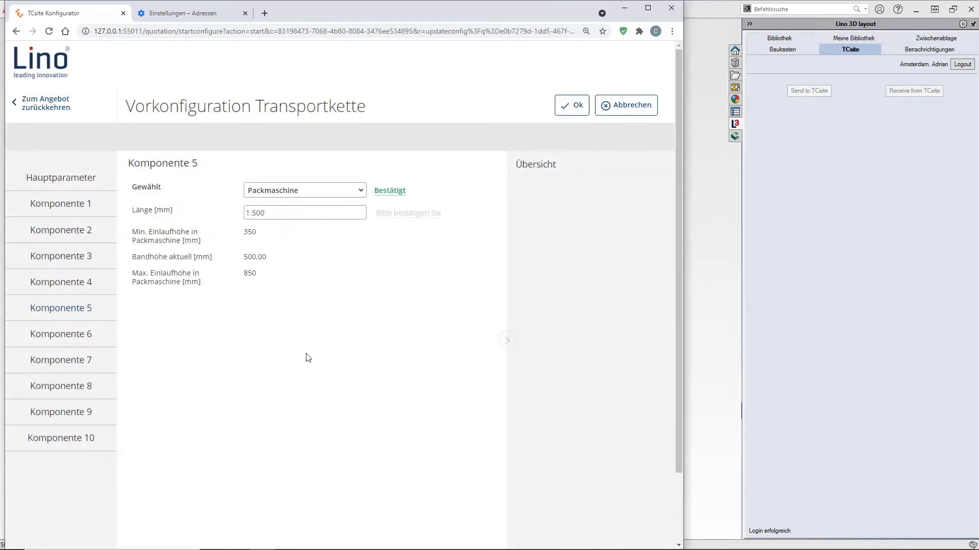
click(83, 234)
click(248, 205)
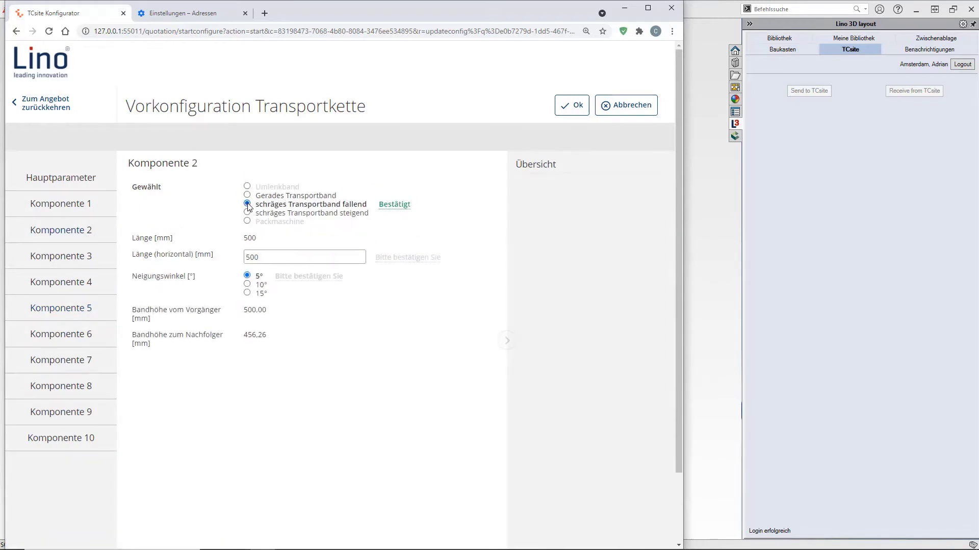
click(85, 257)
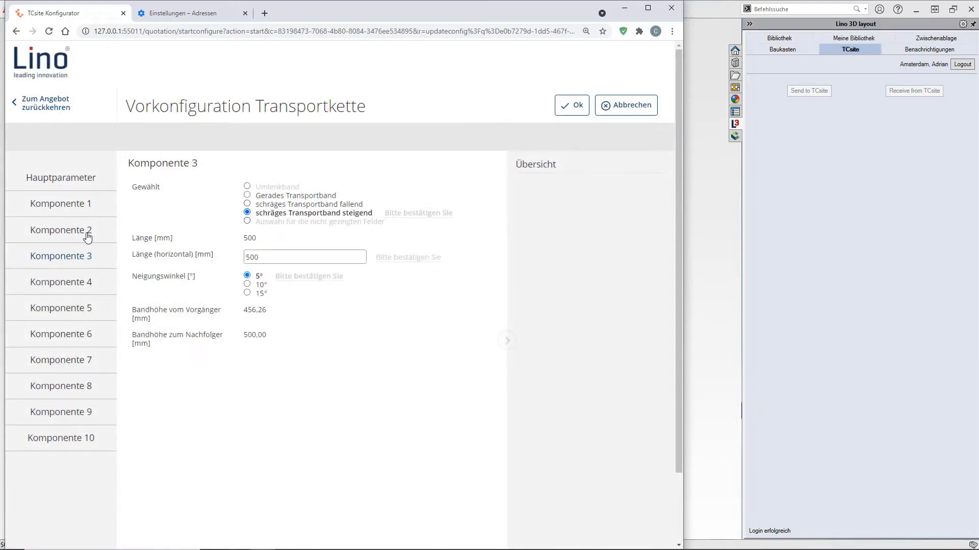
Set component 10's Umlenkband length to 1.215 and apply the configuration.
click(75, 443)
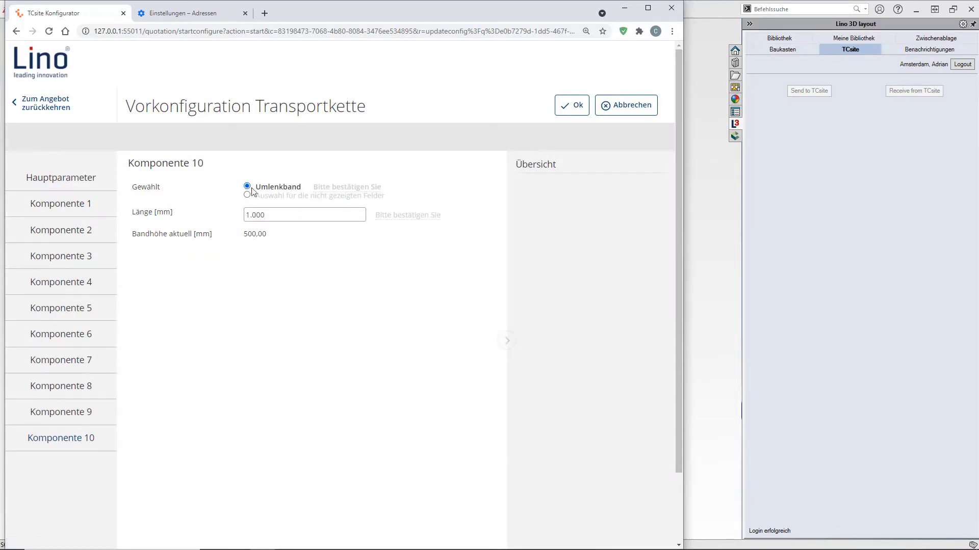
drag(247, 218, 248, 216)
text(215)
key(Return)
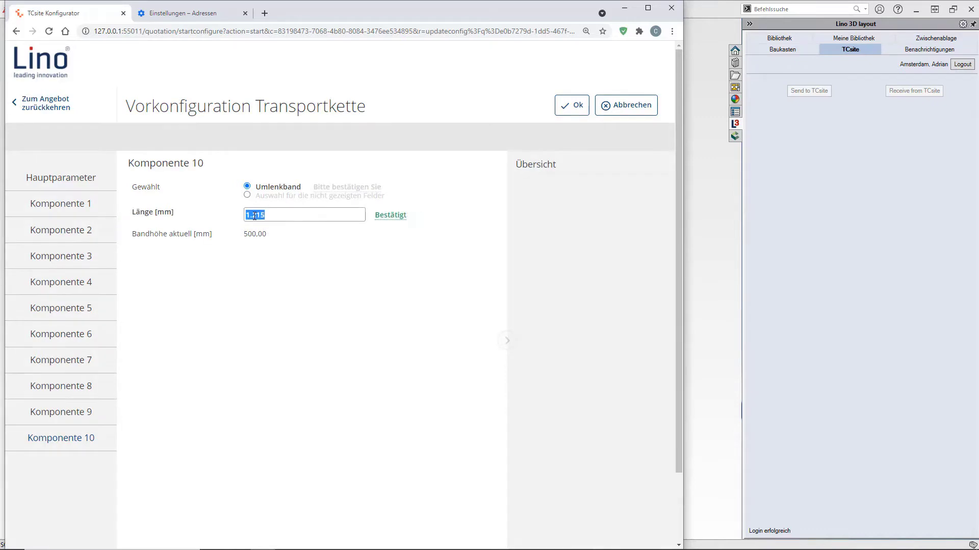
click(568, 106)
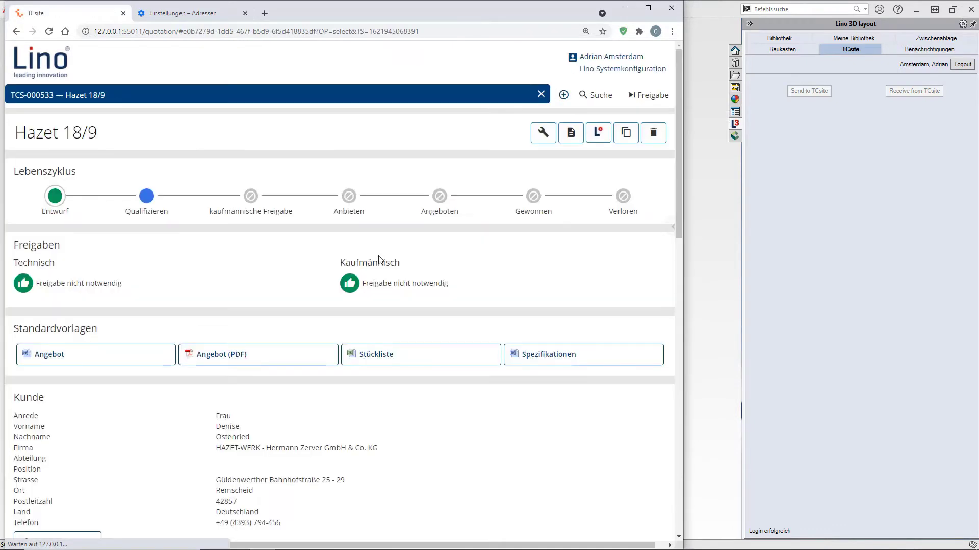
Review the ten-item product list totalling 42.666,67 EUR and copy the quotation ID.
scroll(389, 277, down, 2)
scroll(390, 279, down, 5)
scroll(391, 279, down, 2)
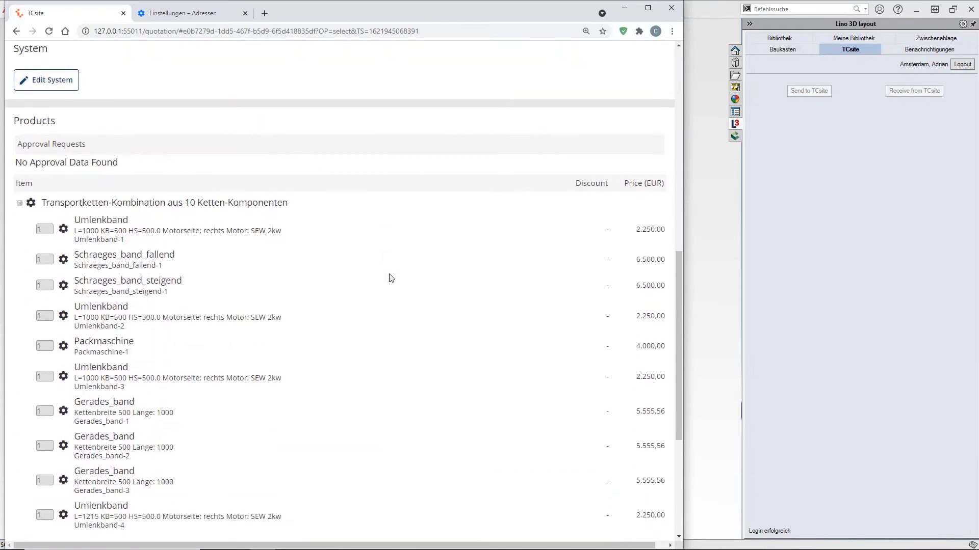
scroll(391, 278, down, 1)
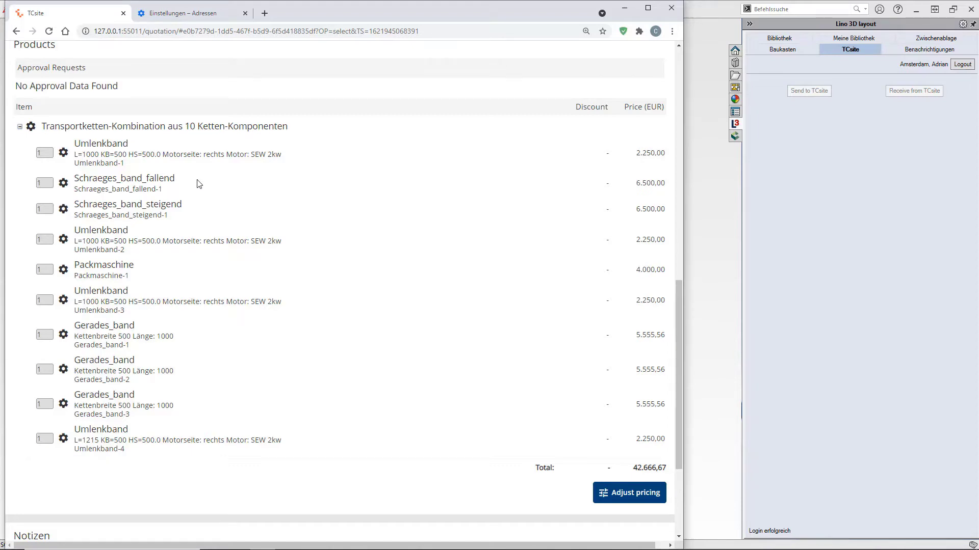
scroll(199, 184, up, 2)
scroll(198, 185, up, 2)
scroll(197, 184, up, 8)
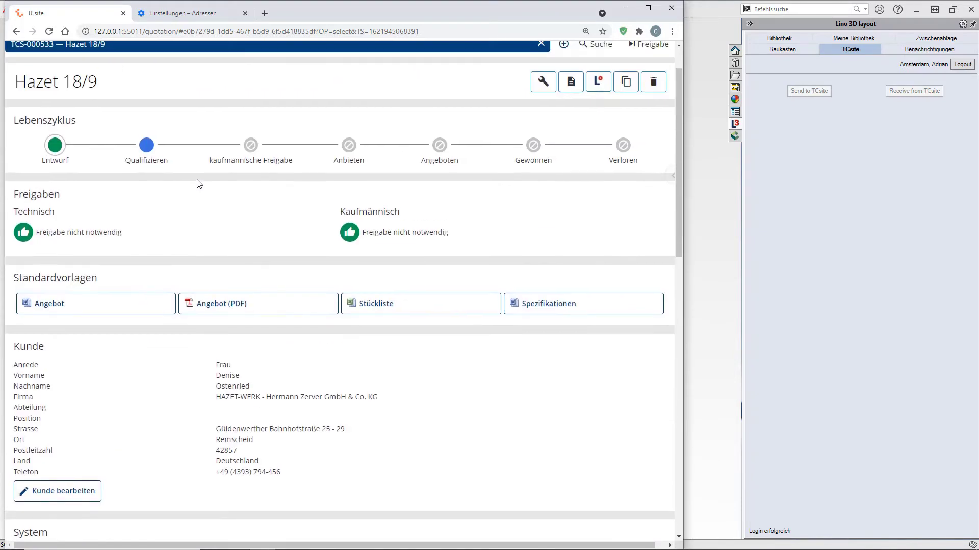
drag(183, 31, 313, 31)
key(ctrl+c)
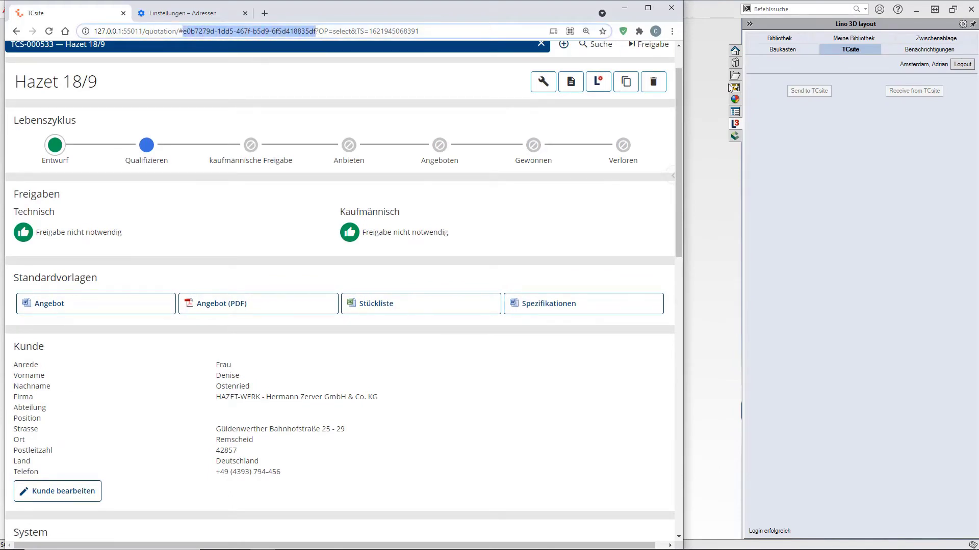
click(710, 152)
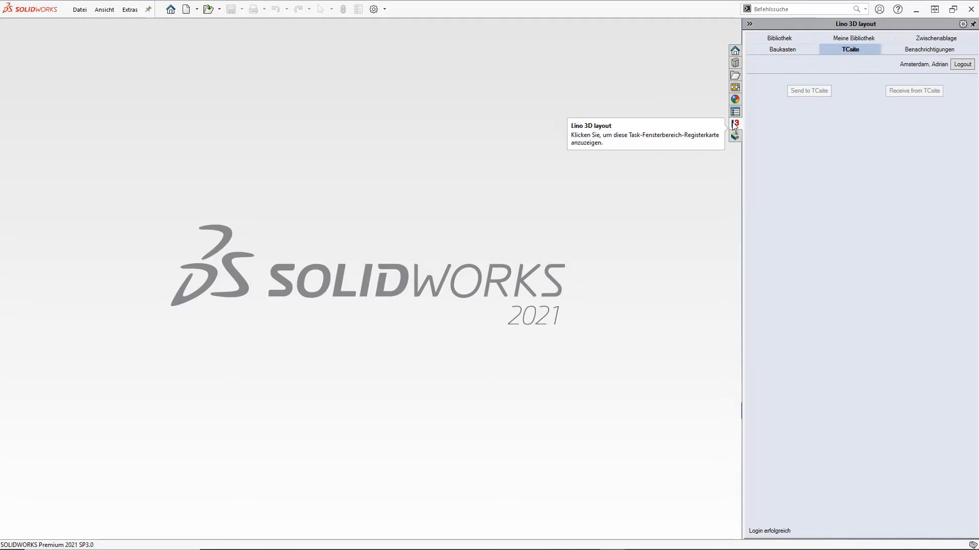
Place the Layout für Vorkonfiguration plate and receive the quotation's layout from TCsite by its ID.
click(781, 40)
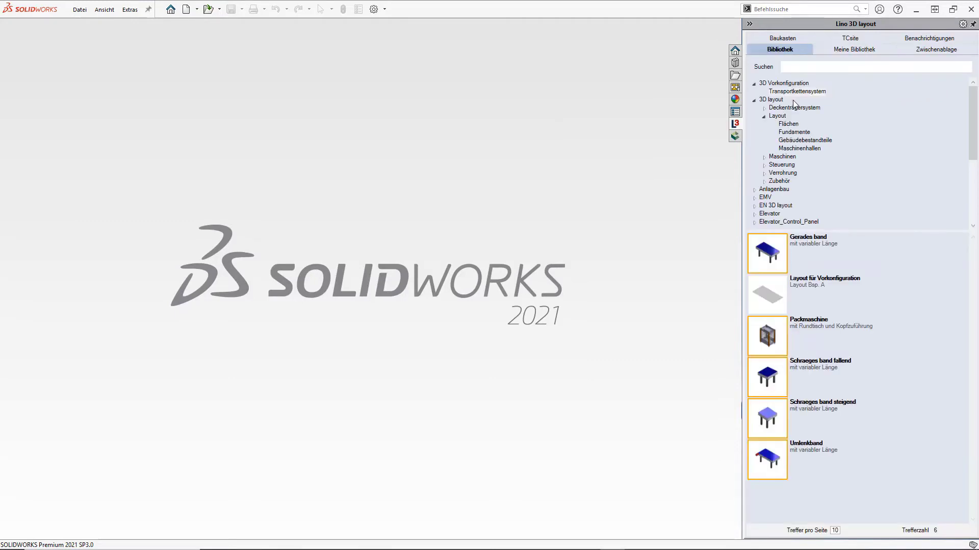
drag(778, 294, 455, 222)
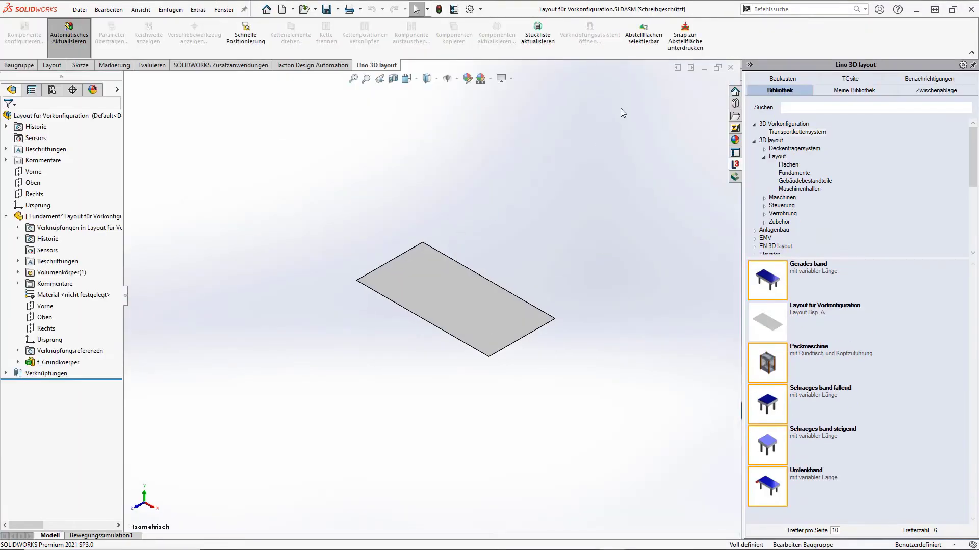
click(866, 91)
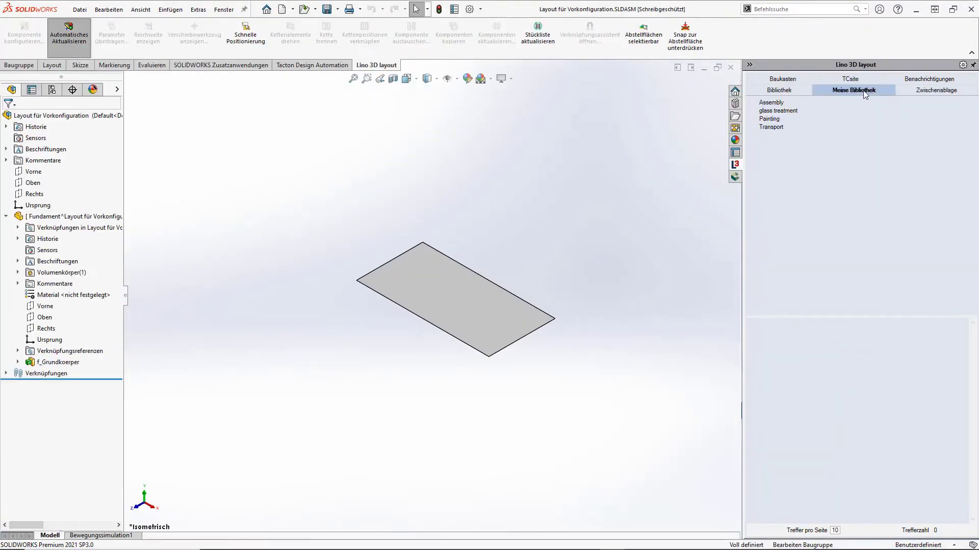
click(850, 79)
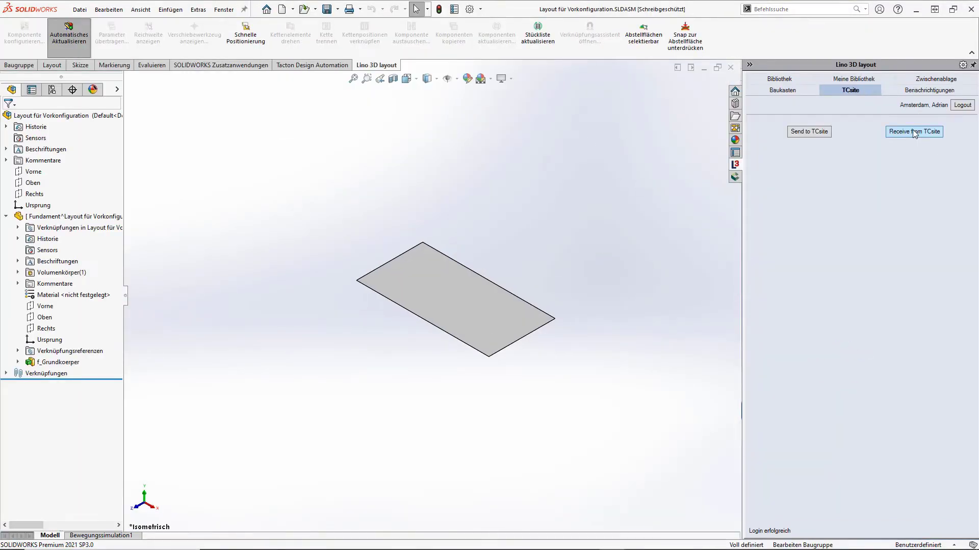
click(914, 133)
click(463, 271)
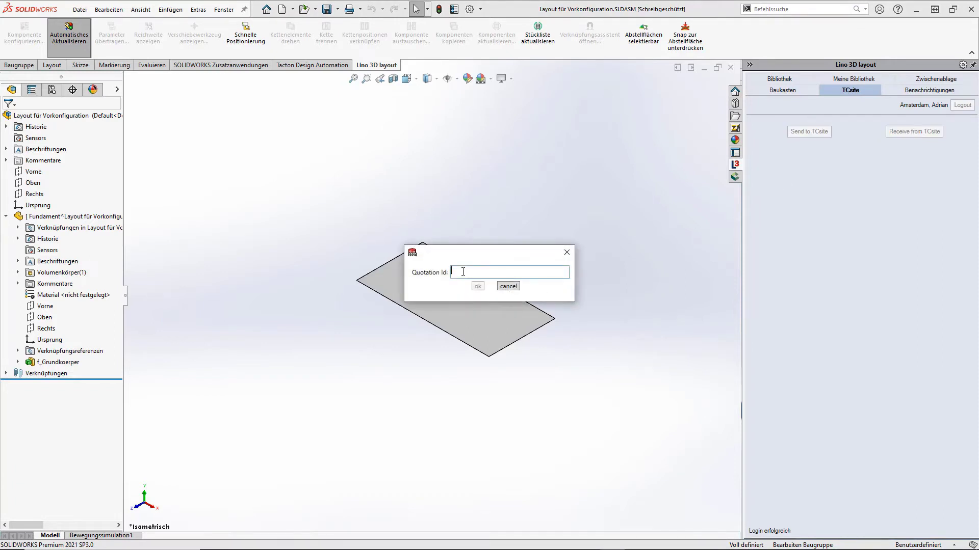
key(ctrl+v)
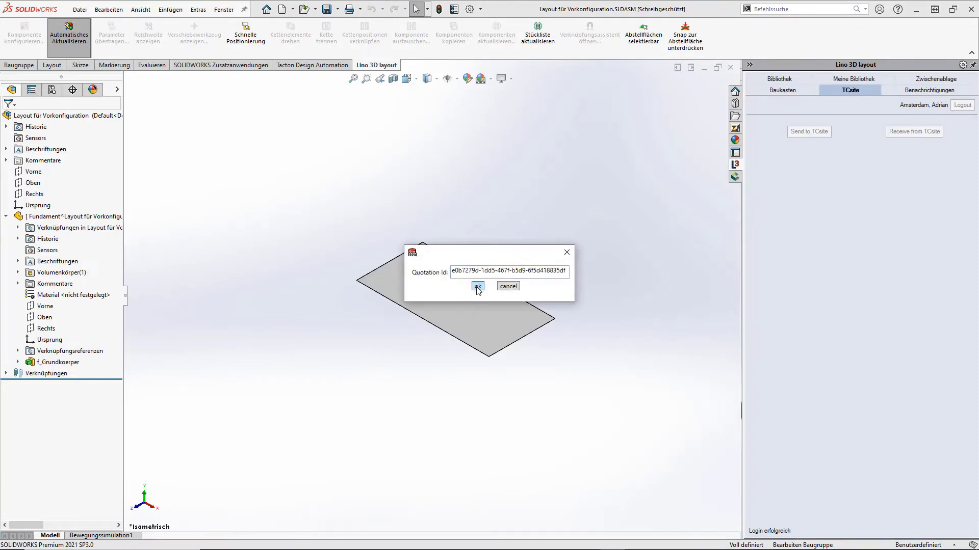
click(477, 287)
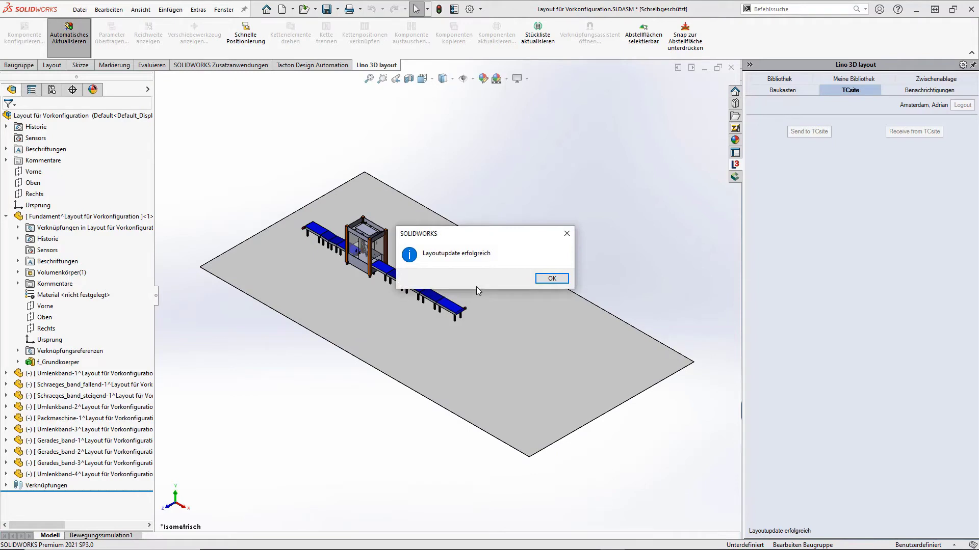
Dismiss the 'Layoutupdate erfolgreich' notice and zoom in on the imported conveyors and Packmaschine.
click(552, 278)
scroll(455, 290, up, 3)
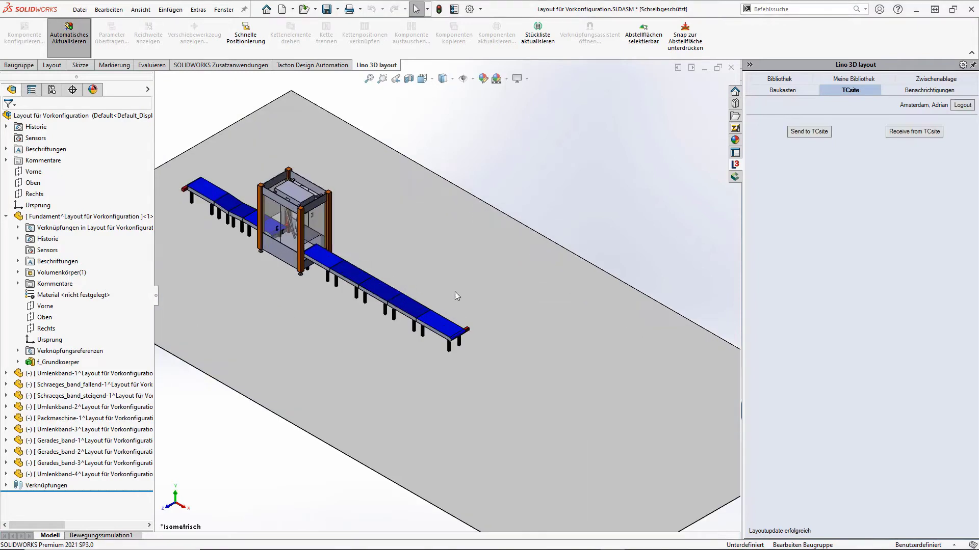
scroll(393, 362, down, 2)
scroll(396, 259, up, 2)
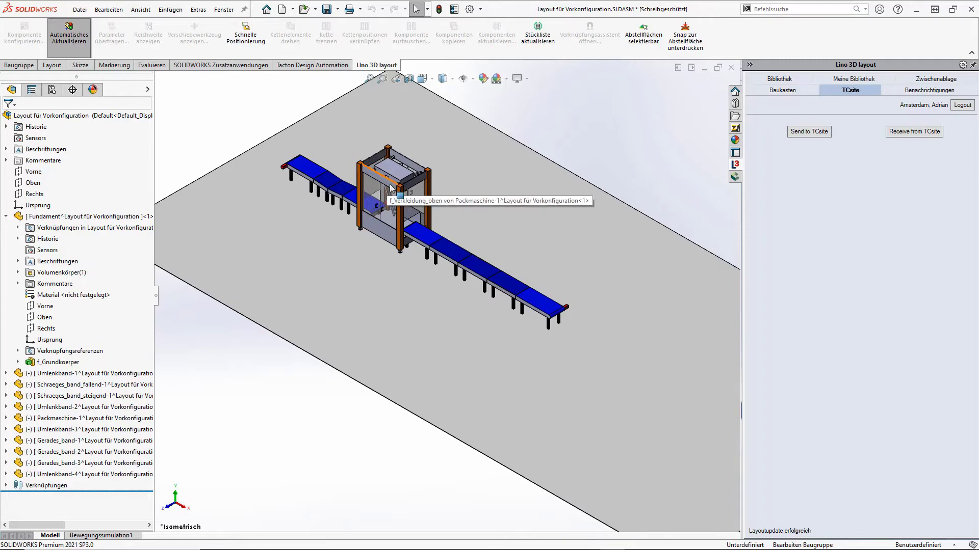
Configure Umlenkband-4 with length 1800, chain width 700 and an ABB 3KW drive motor.
click(547, 303)
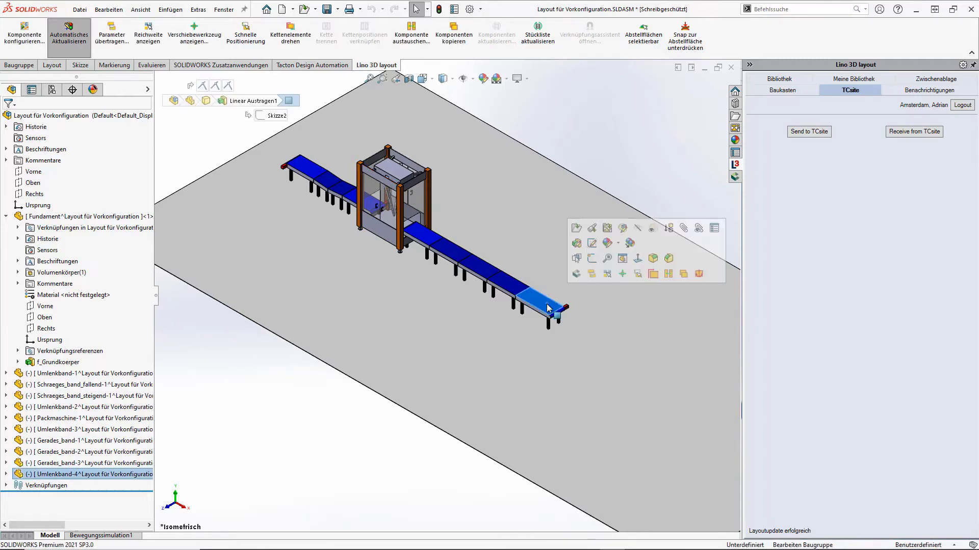
click(575, 273)
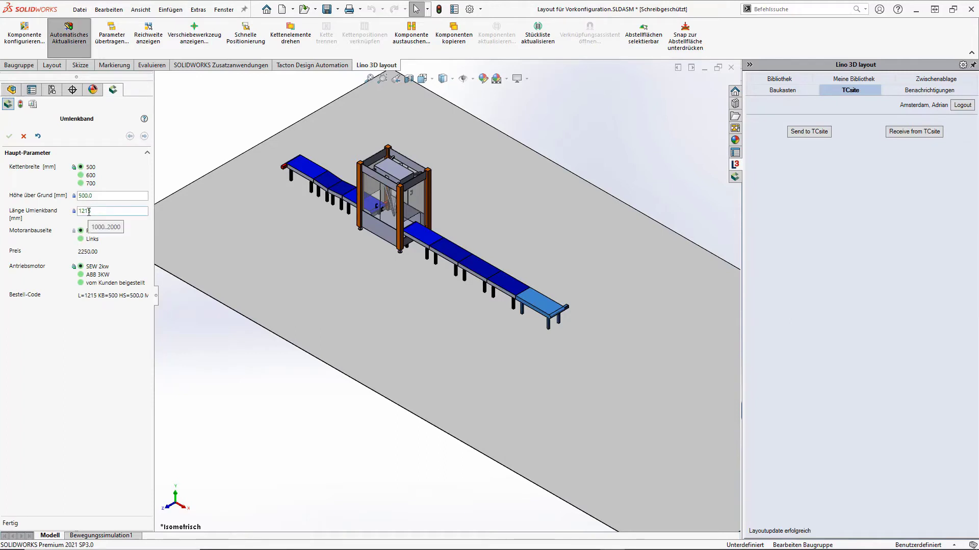
mouse_move(112, 211)
drag(103, 211, 70, 213)
text(1800)
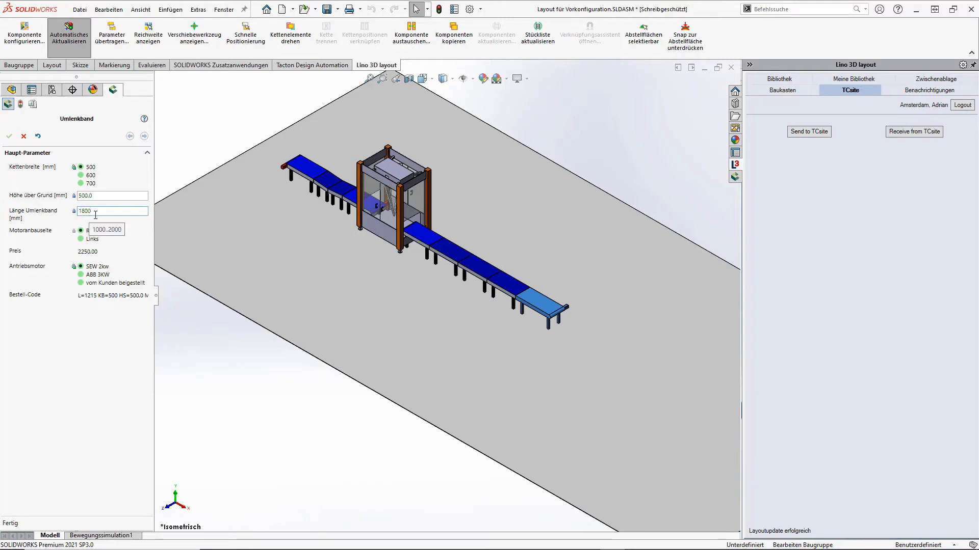
click(81, 183)
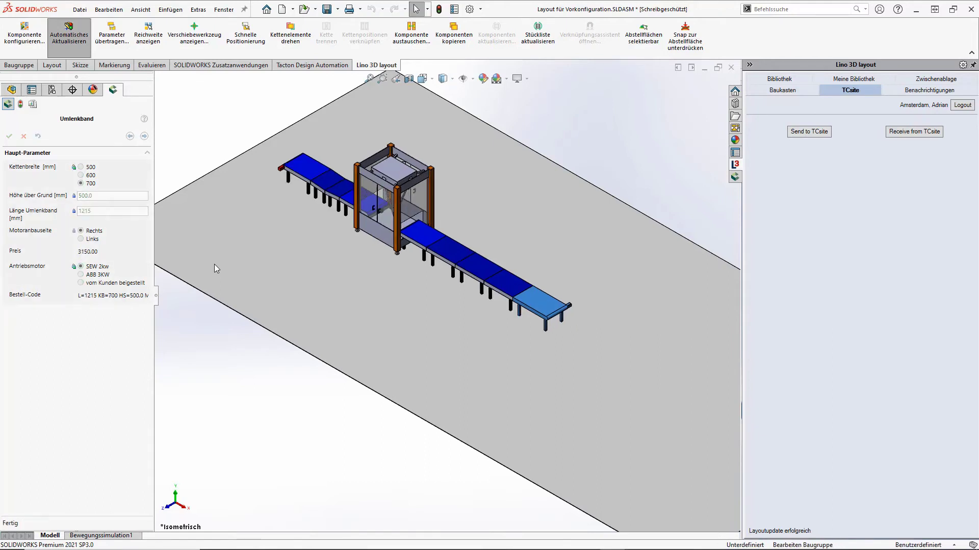
click(81, 275)
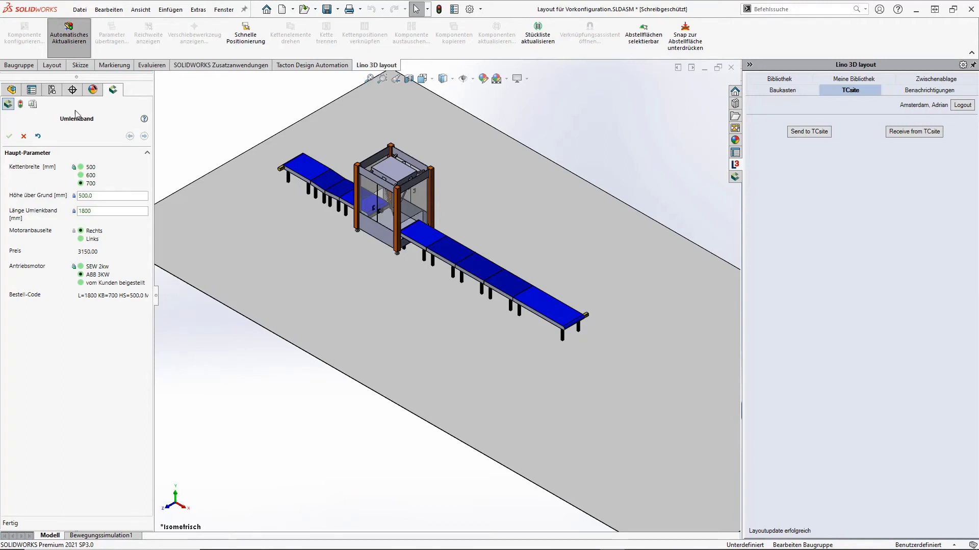
Save the assembly as Hazet.SLDASM in Dokumente > 3D layout Testdateien and send it to TCsite.
click(80, 10)
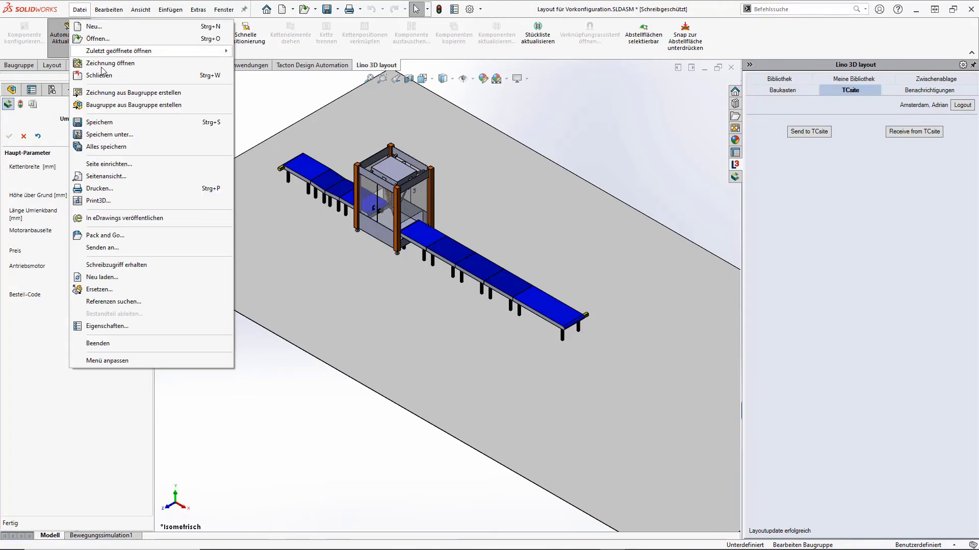
click(115, 135)
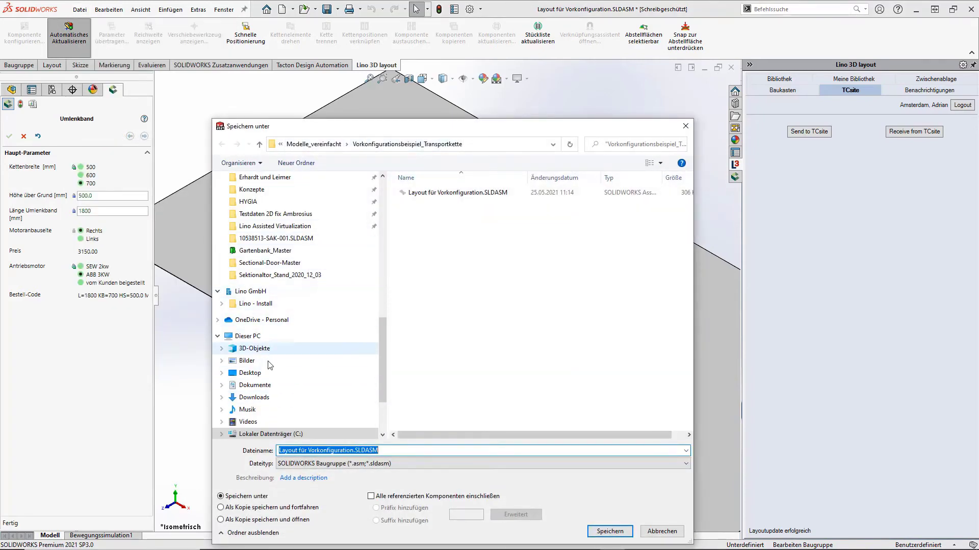
click(258, 386)
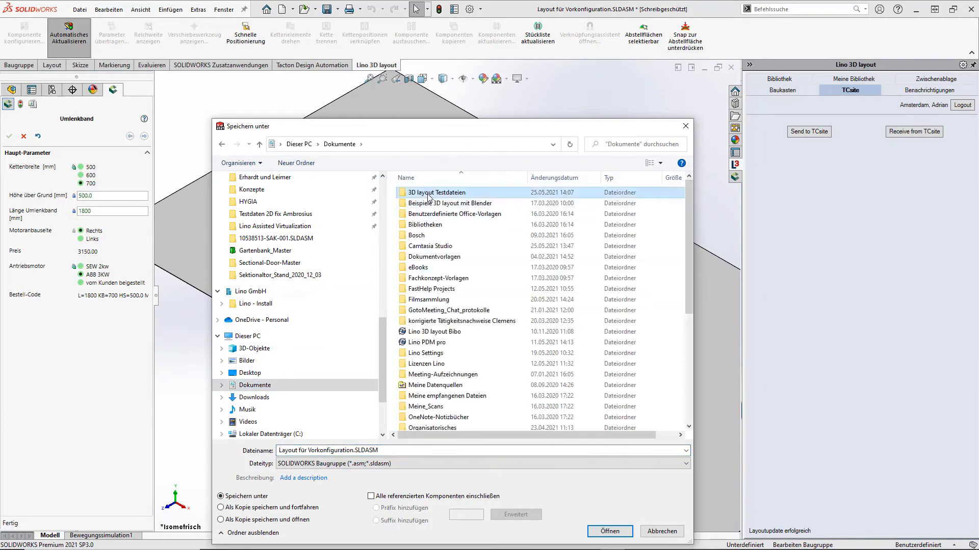
double_click(437, 192)
click(393, 451)
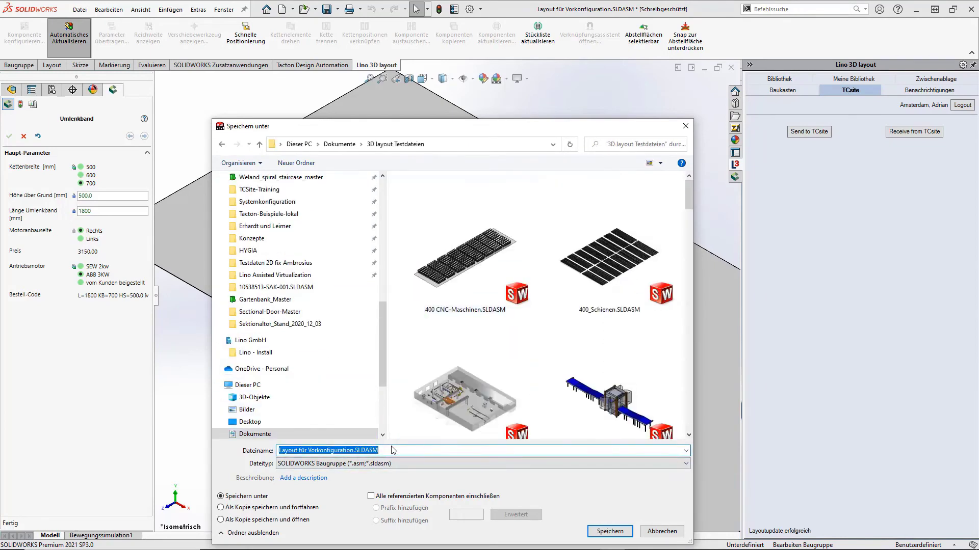
text(HazTest1)
key(Return)
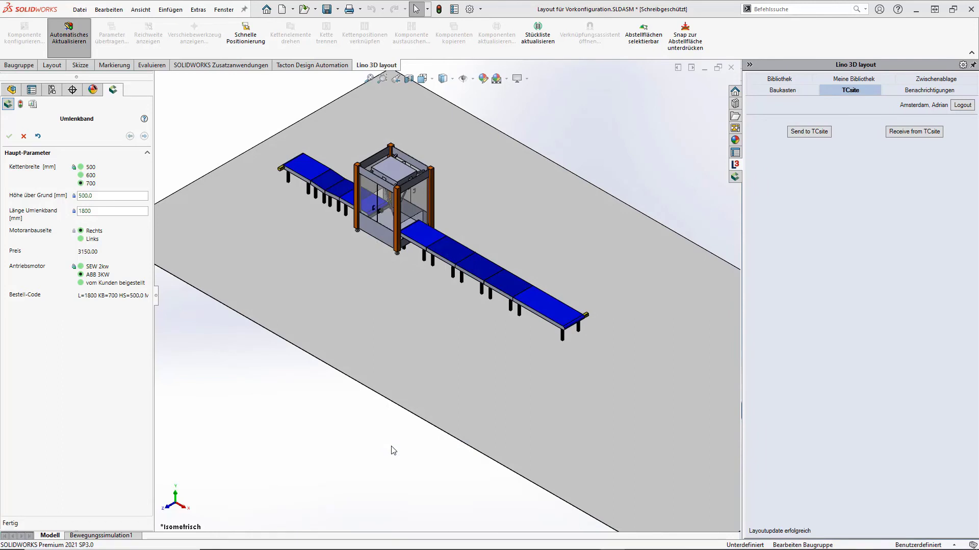
click(810, 133)
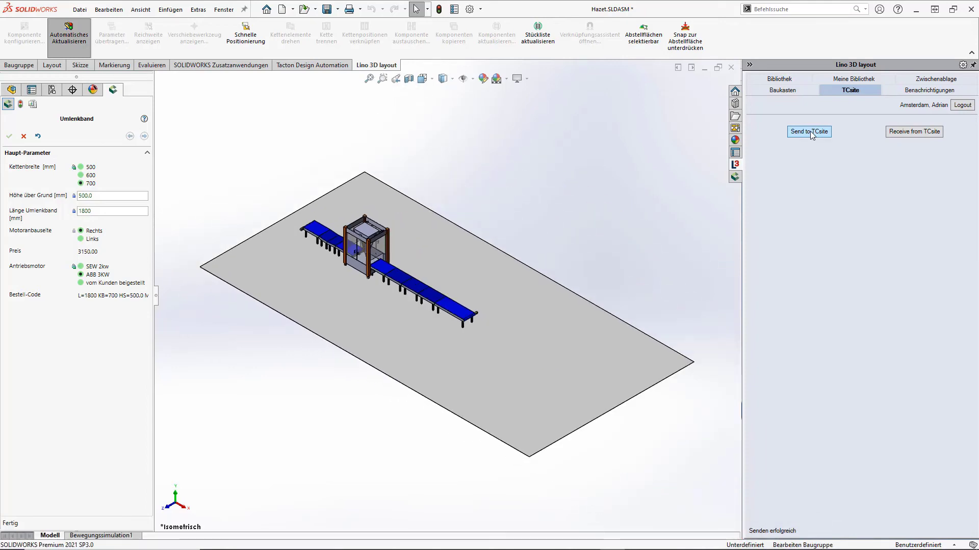
key(alt+Tab)
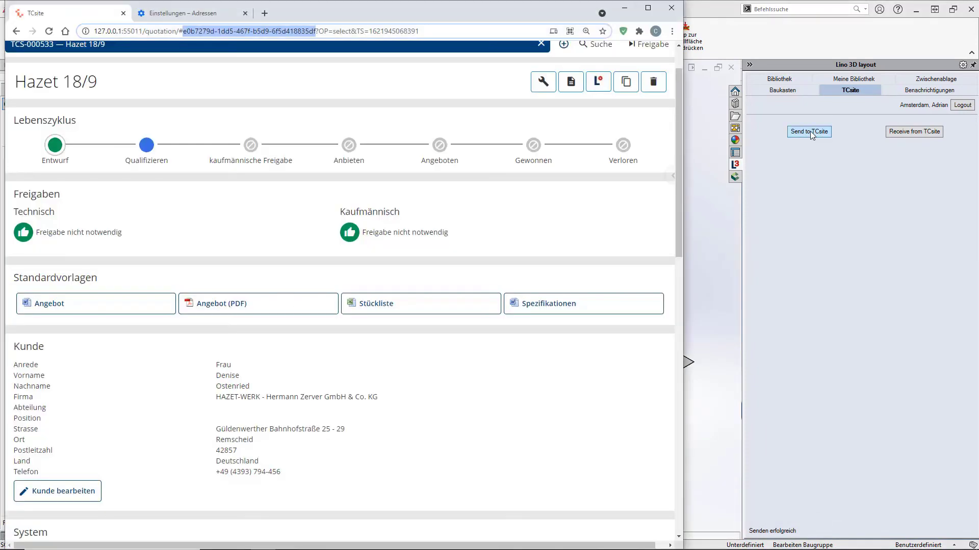
Scroll to the updated Chain_1 products and check the new 57.333,33 EUR total.
scroll(260, 435, down, 1)
scroll(305, 410, down, 4)
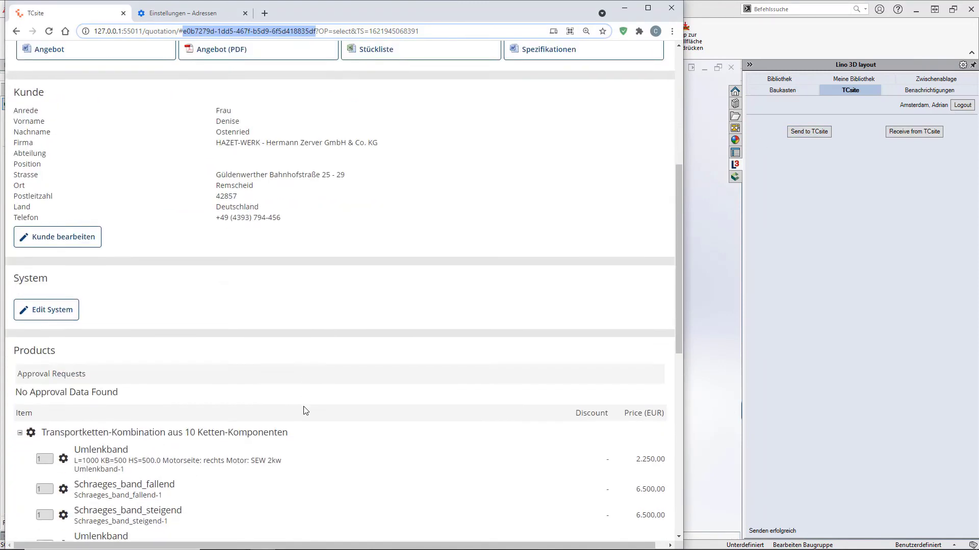
scroll(305, 410, down, 3)
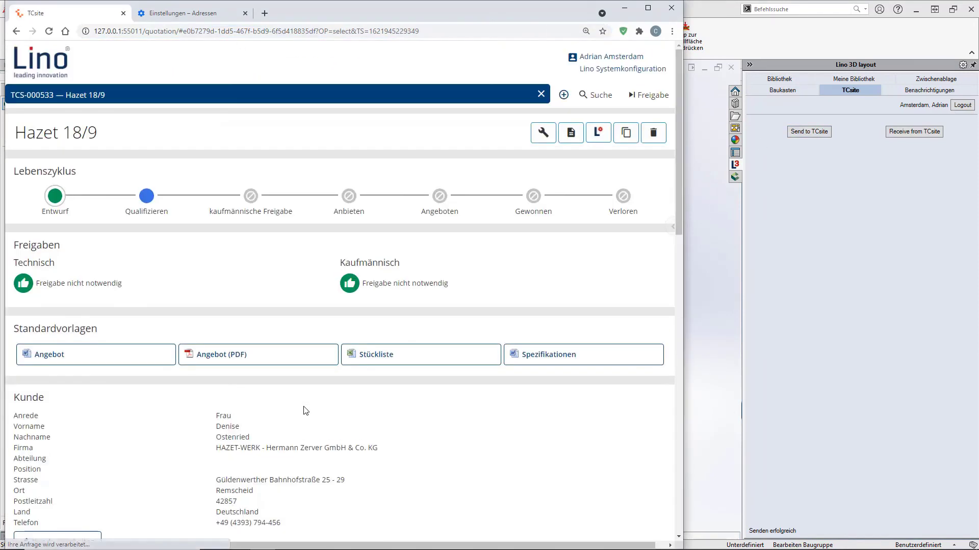
scroll(304, 406, down, 5)
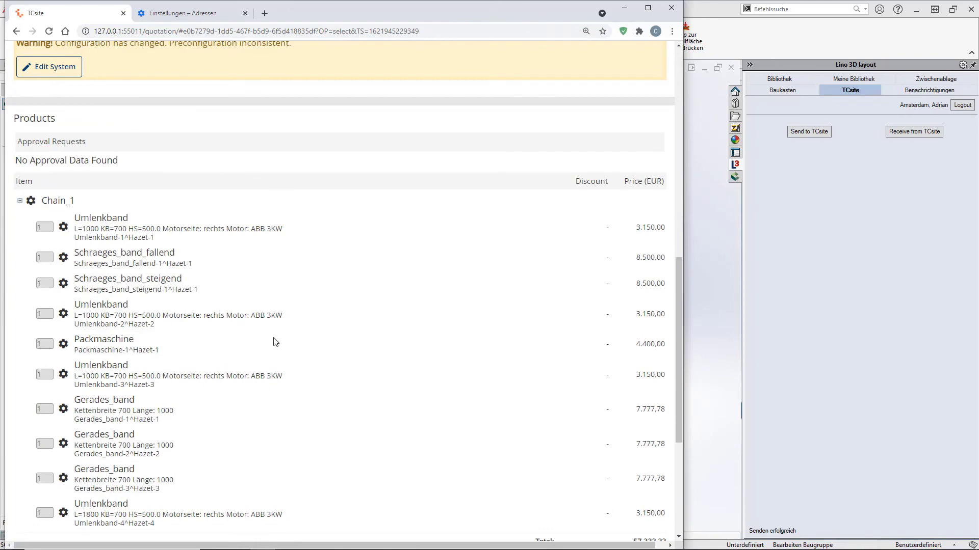
scroll(270, 345, down, 3)
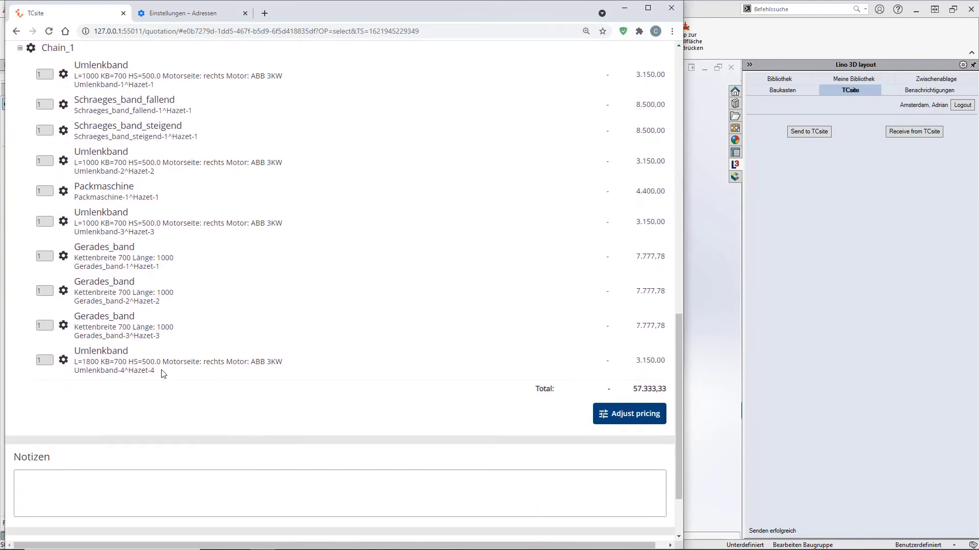